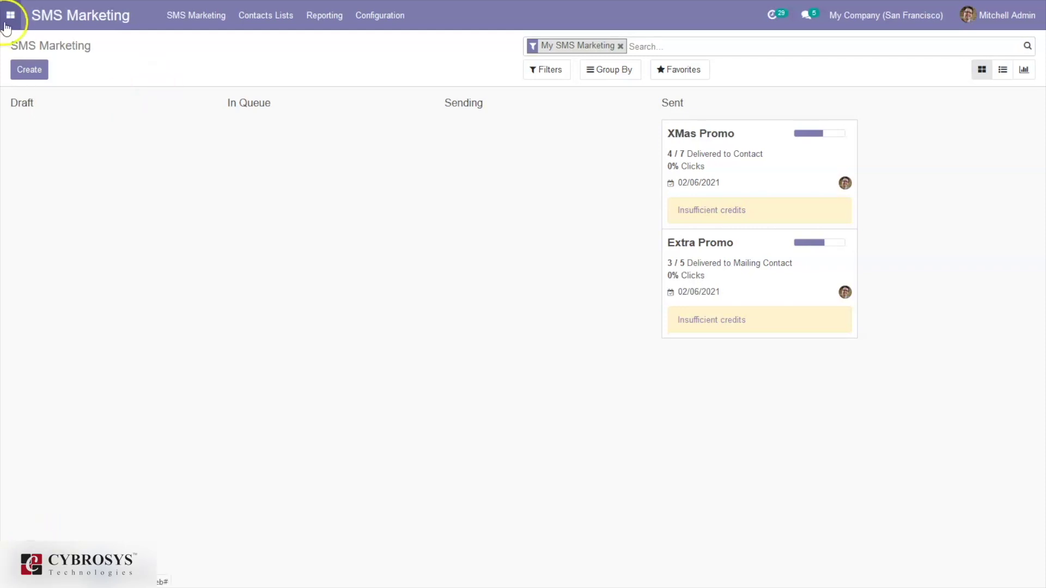
- Start a new SMS campaign titled 'New Year Promo'
left_click(10, 16)
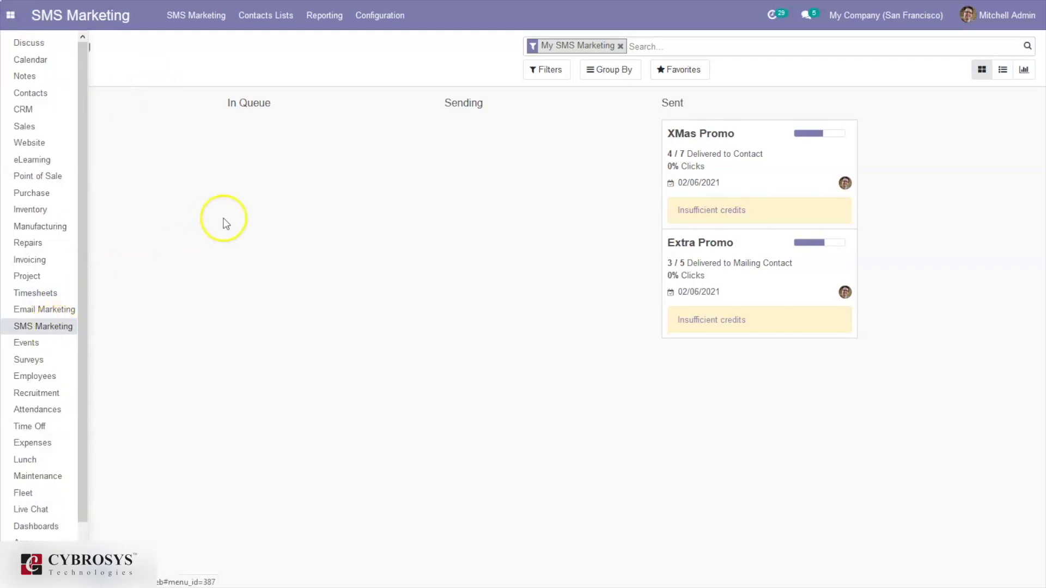
left_click(231, 217)
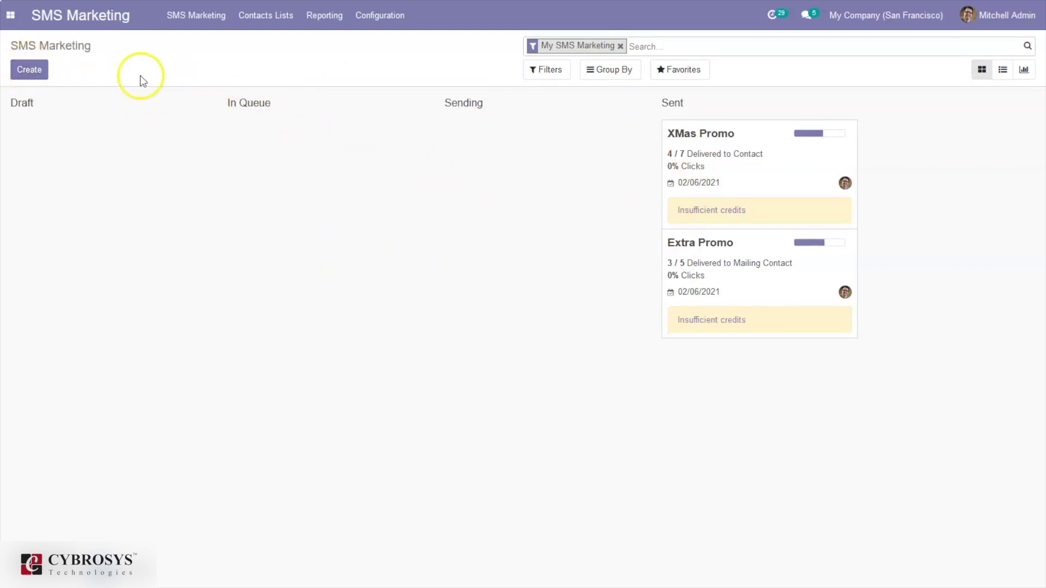
left_click(32, 72)
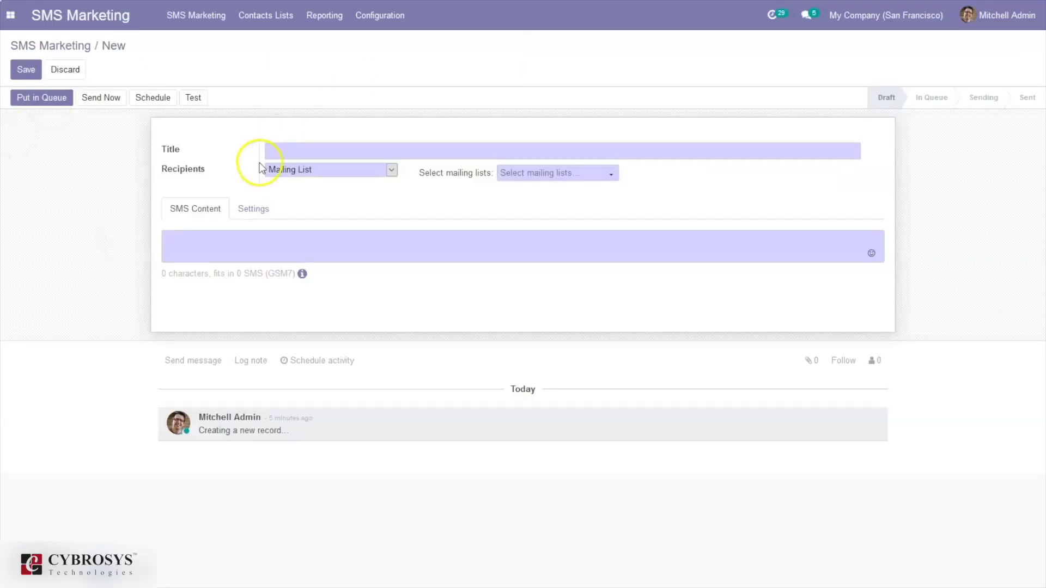
left_click(287, 154)
type("New Year P")
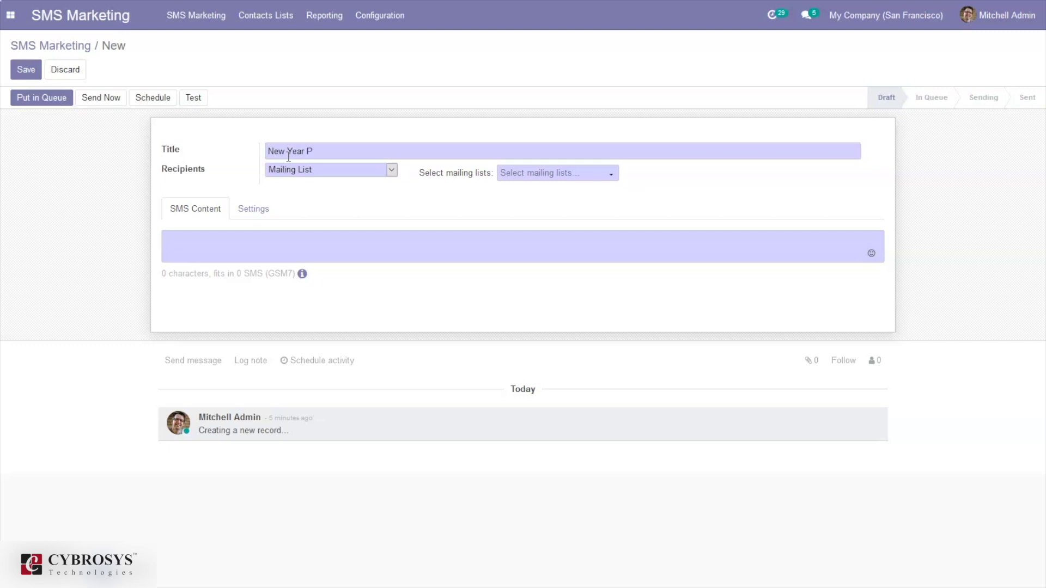
type("romo")
- Target the Interested in Tree Promotions mailing list as the campaign's recipients
left_click(338, 174)
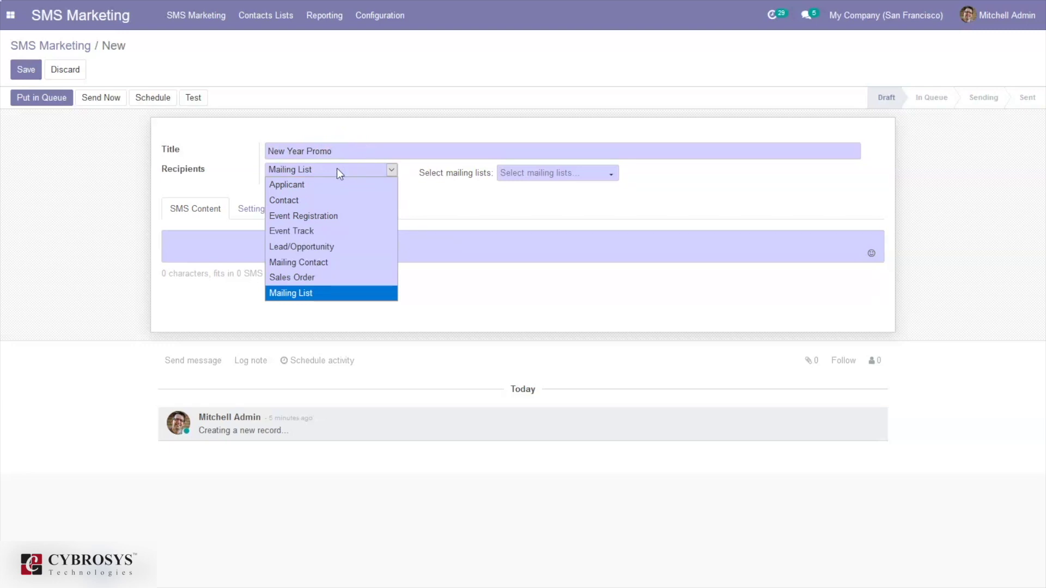
left_click(532, 172)
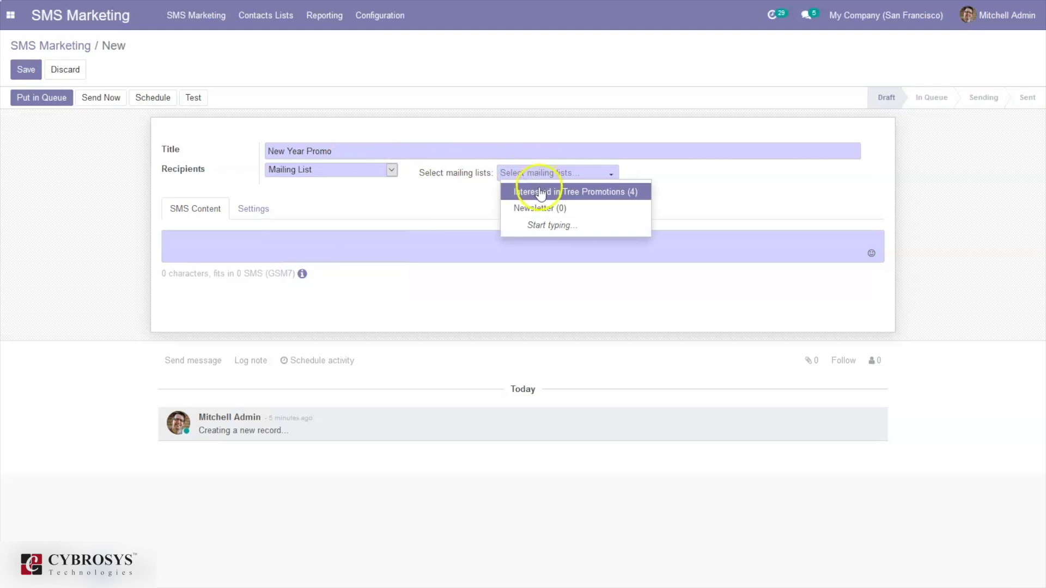
left_click(540, 193)
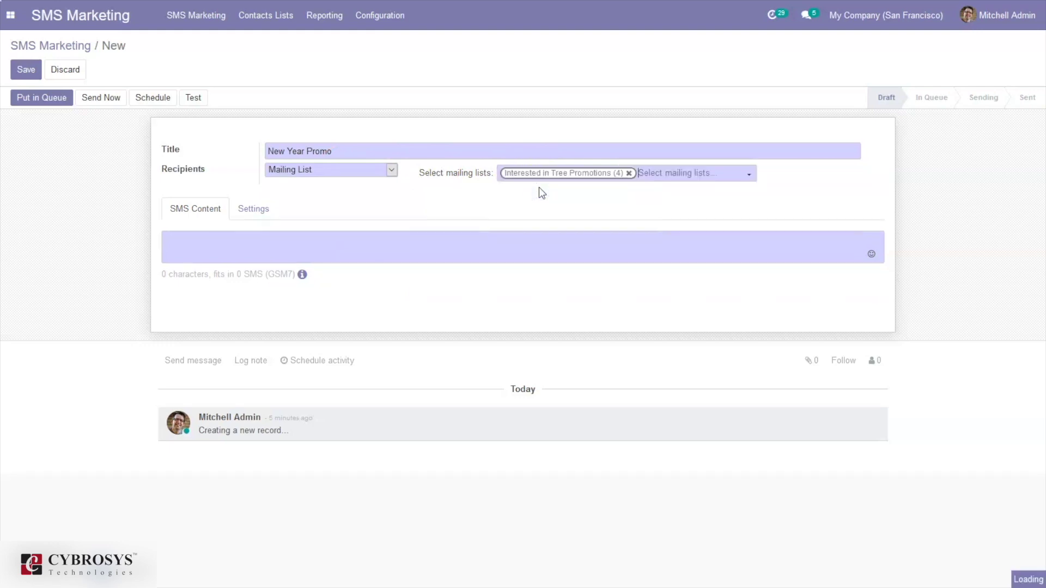
left_click(292, 170)
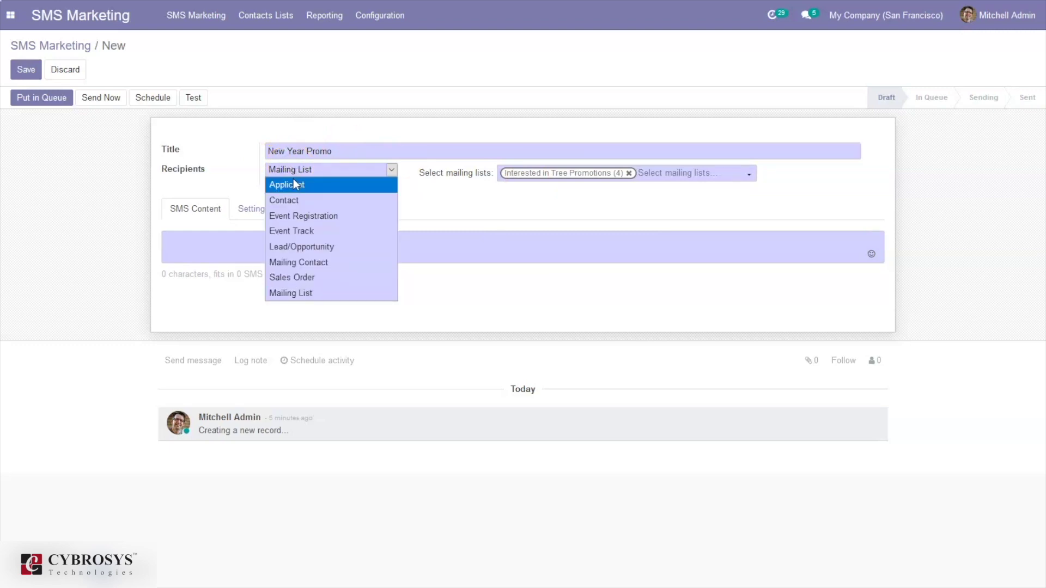
- Switch recipients to Mailing Contact and paste the New Year promotion message as SMS content
left_click(299, 261)
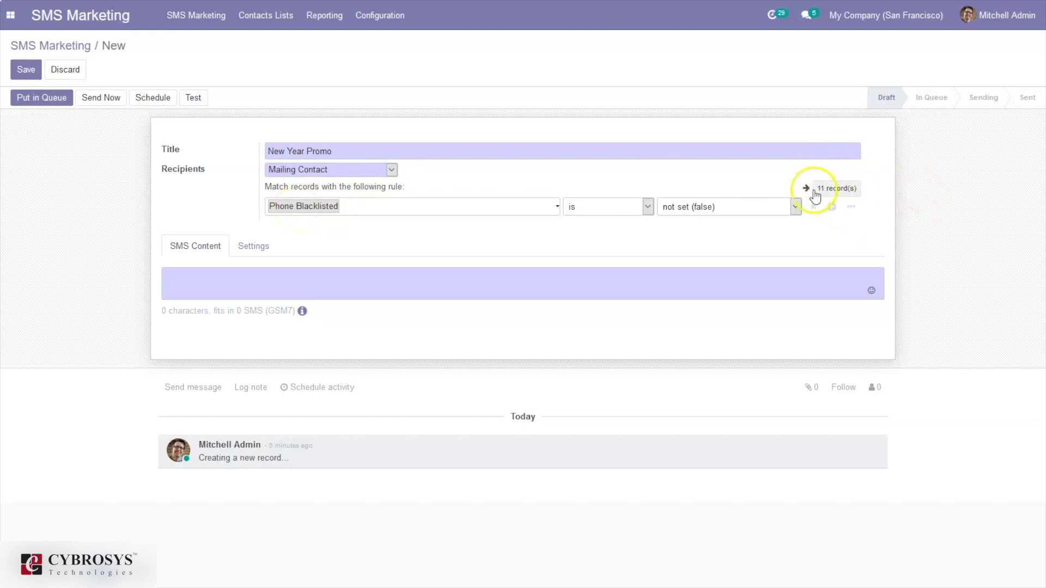
left_click(209, 275)
type("This weekend: Incredible promotion for New year ! See http://sms.example.com !")
- Review the Settings tab, then save the New Year Promo campaign
left_click(253, 246)
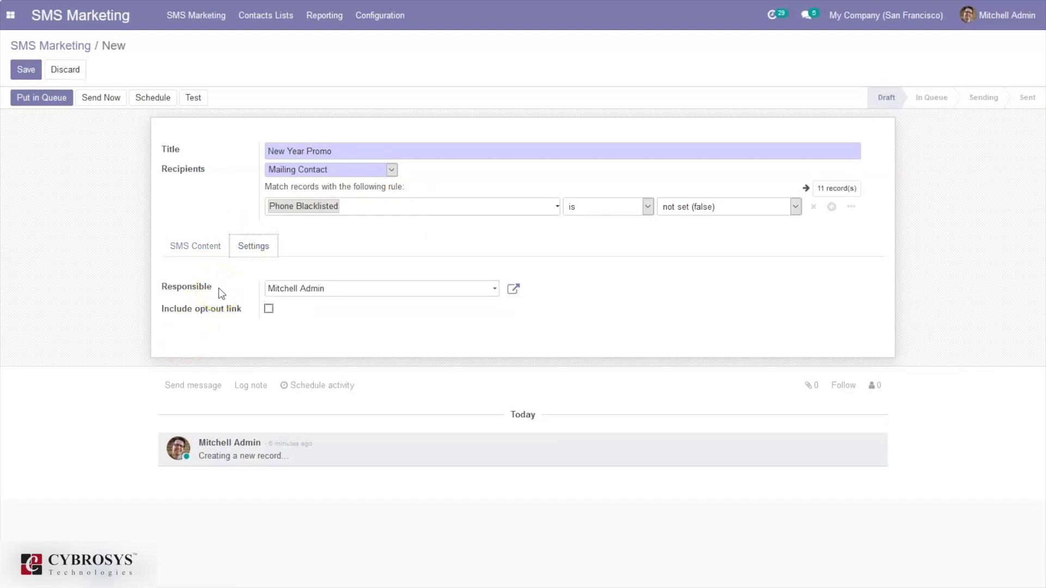
left_click(196, 246)
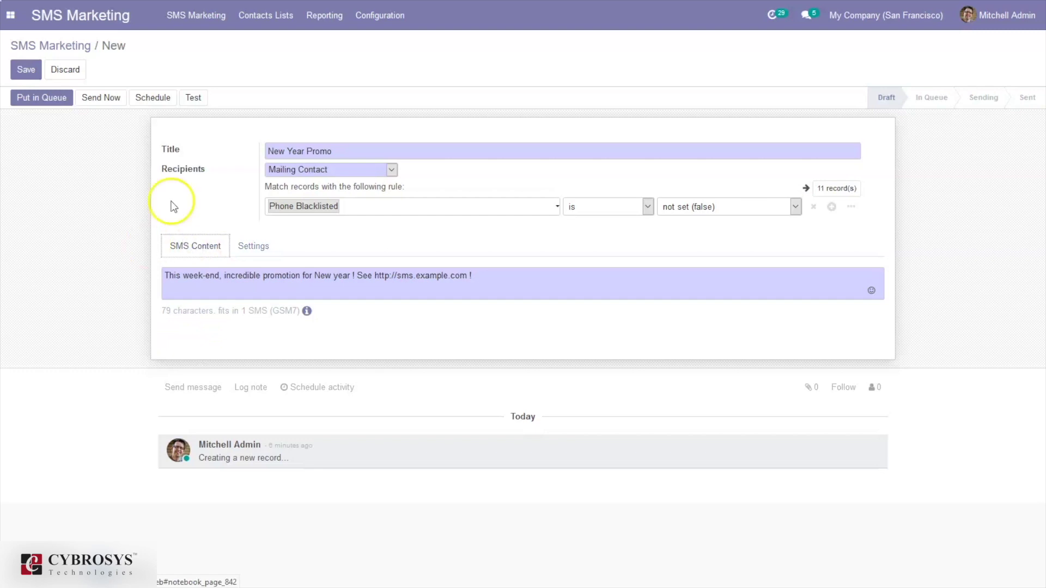
left_click(26, 71)
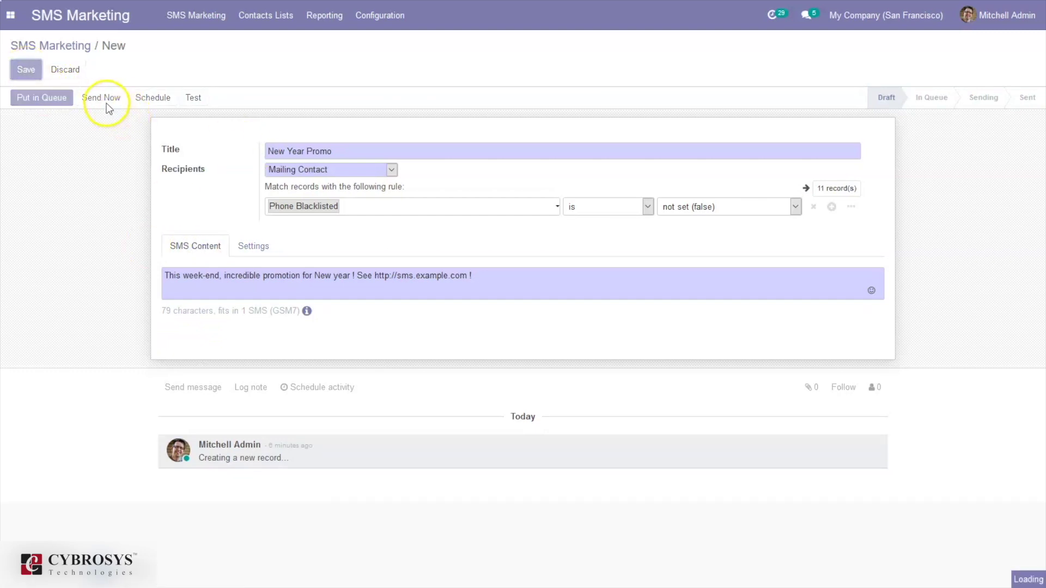
left_click(58, 104)
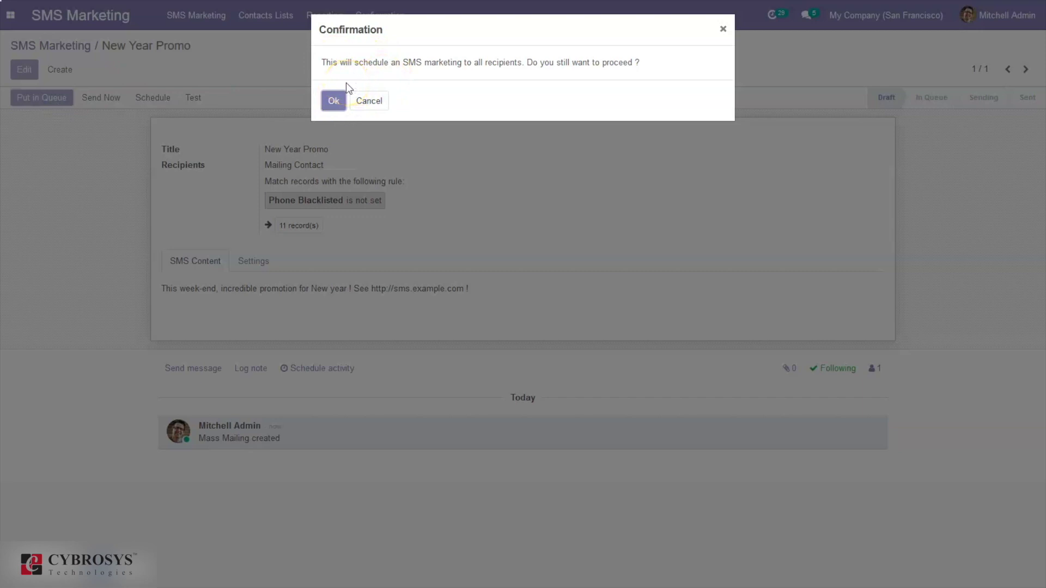
- Confirm queuing New Year Promo for all recipients and return to the SMS Marketing board
left_click(334, 101)
left_click(334, 101)
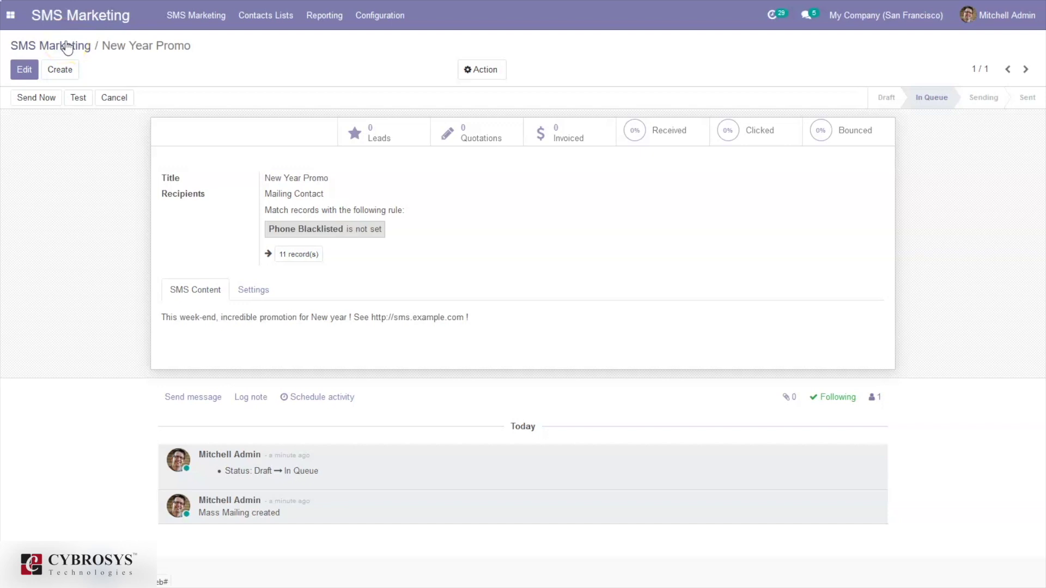
left_click(83, 48)
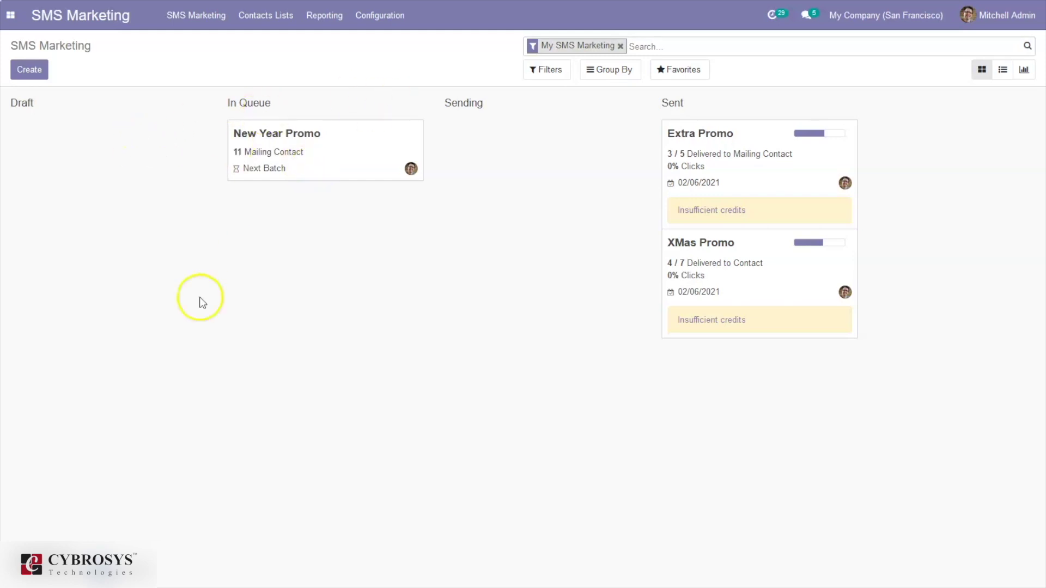
left_click(258, 169)
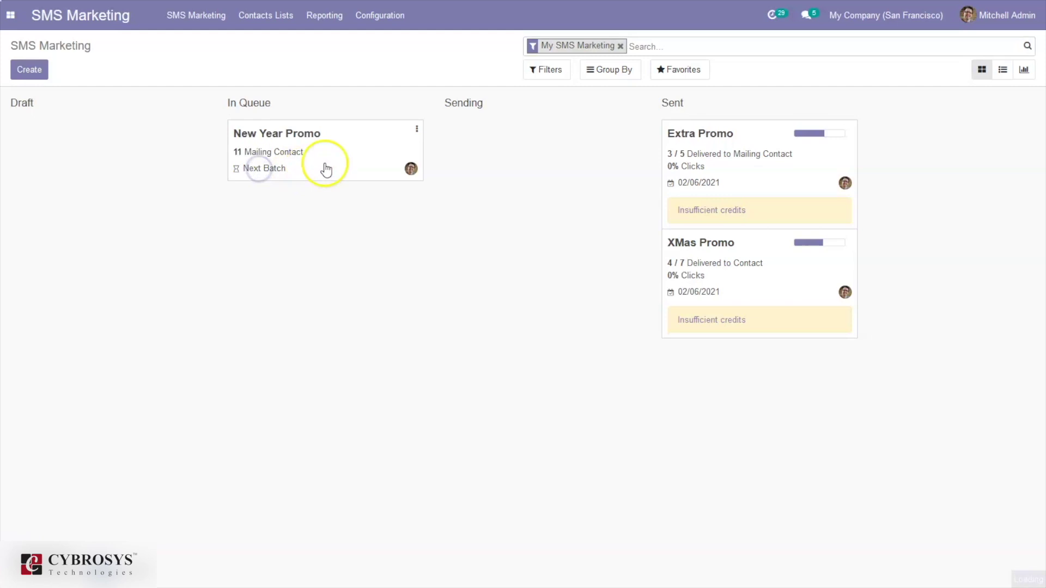
- Send New Year Promo immediately with Send Now and confirm sending to all recipients
left_click(30, 98)
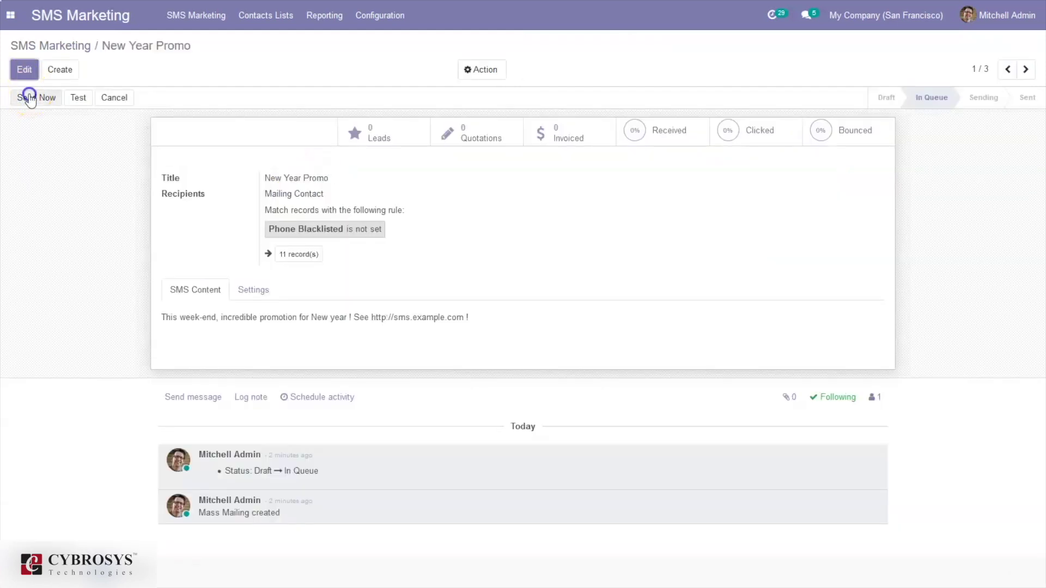
left_click(334, 100)
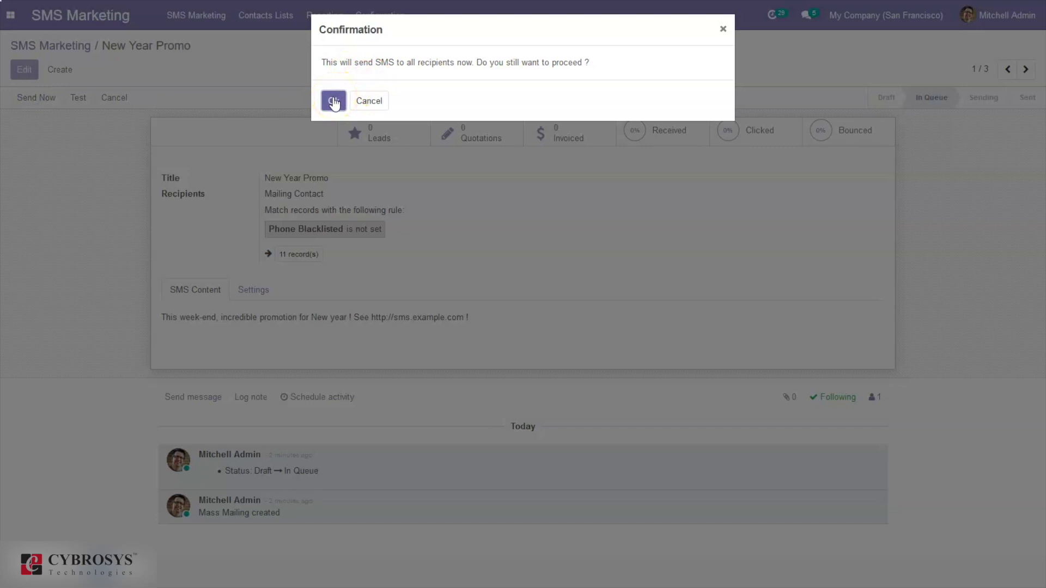
left_click(334, 102)
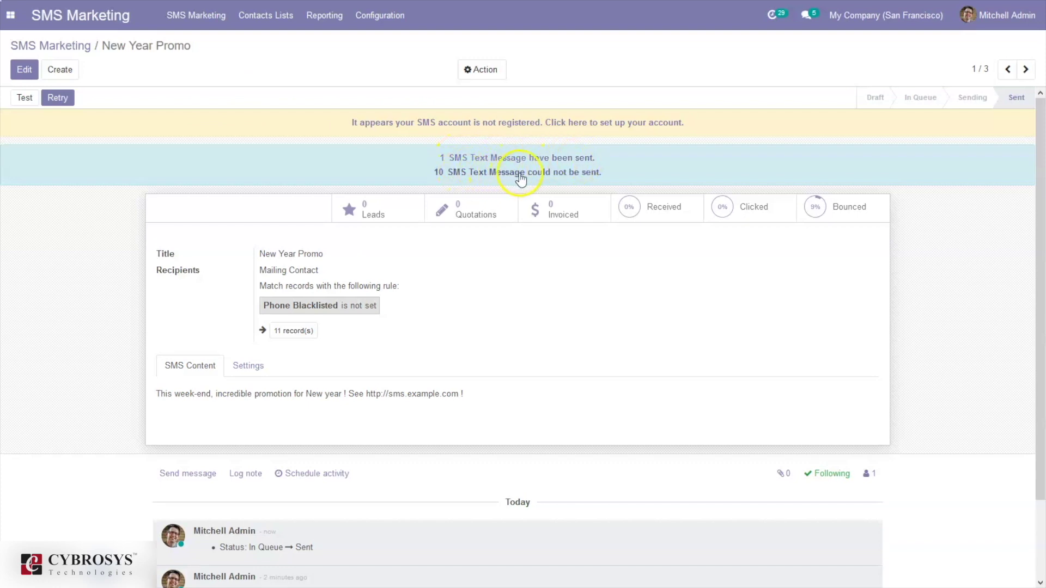
- Return to the SMS Marketing board, where New Year Promo shows as Sent with 0 / 11 delivered
left_click(60, 48)
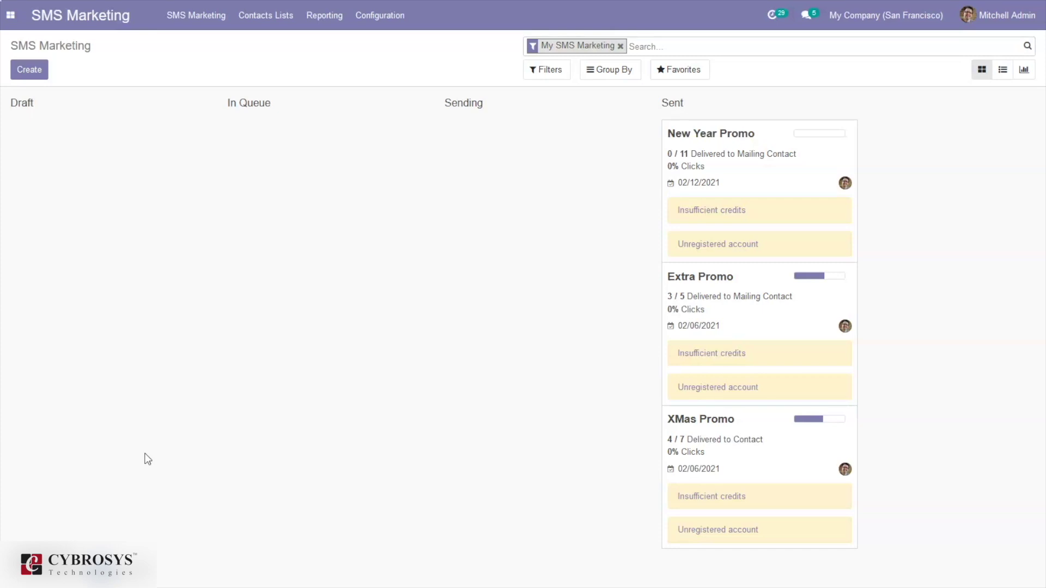
left_click(370, 17)
- Review the Contacts Lists overview, then the list of 11 mailing contacts
mouse_move(245, 3)
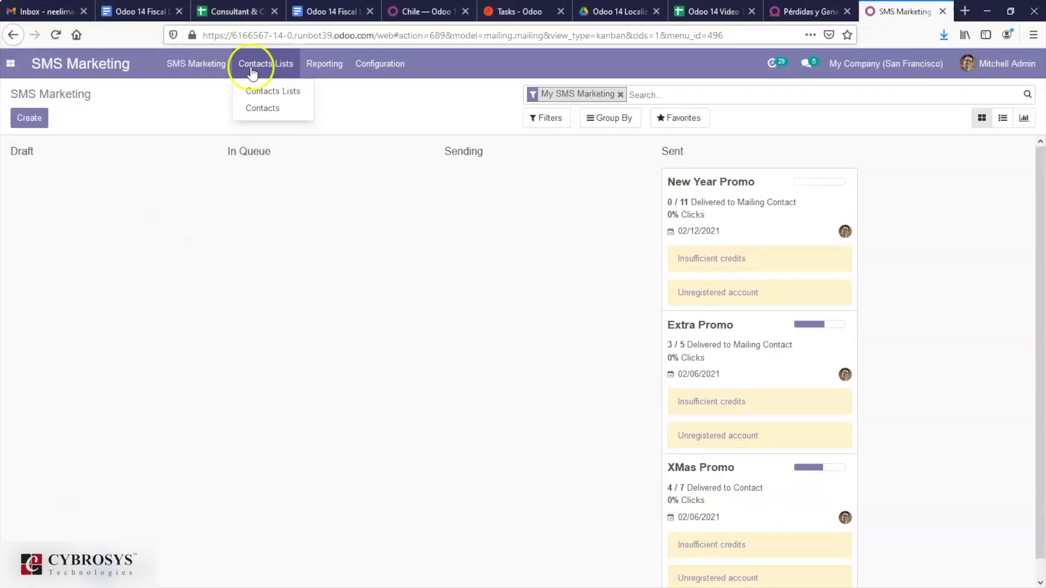
left_click(254, 17)
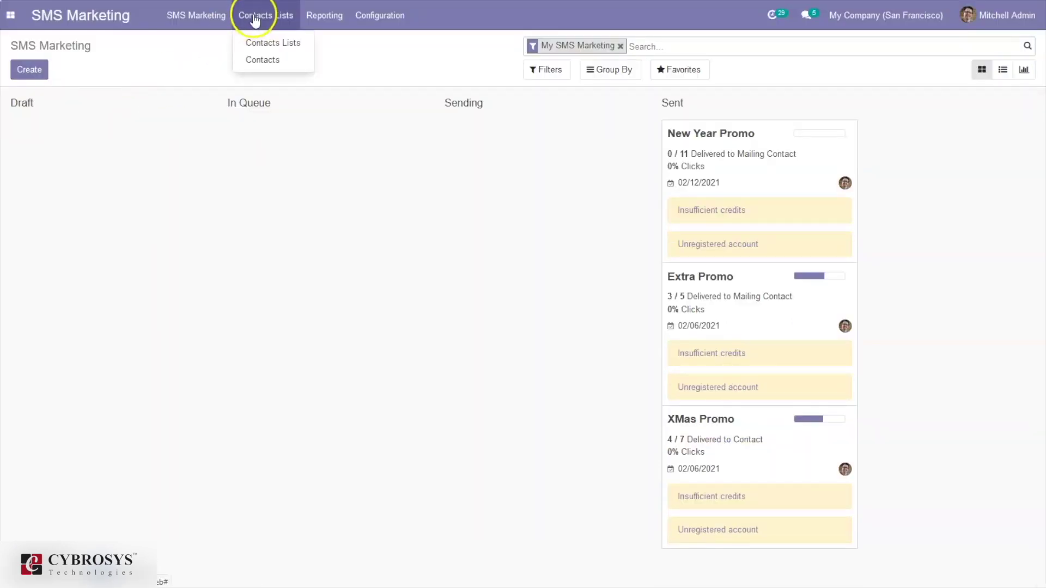
left_click(261, 43)
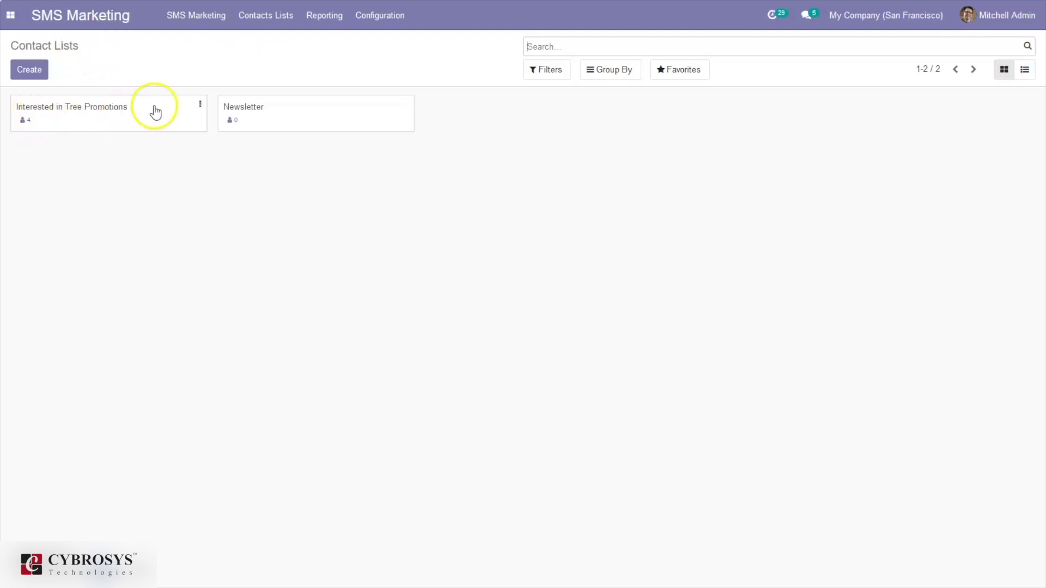
left_click(253, 19)
left_click(267, 60)
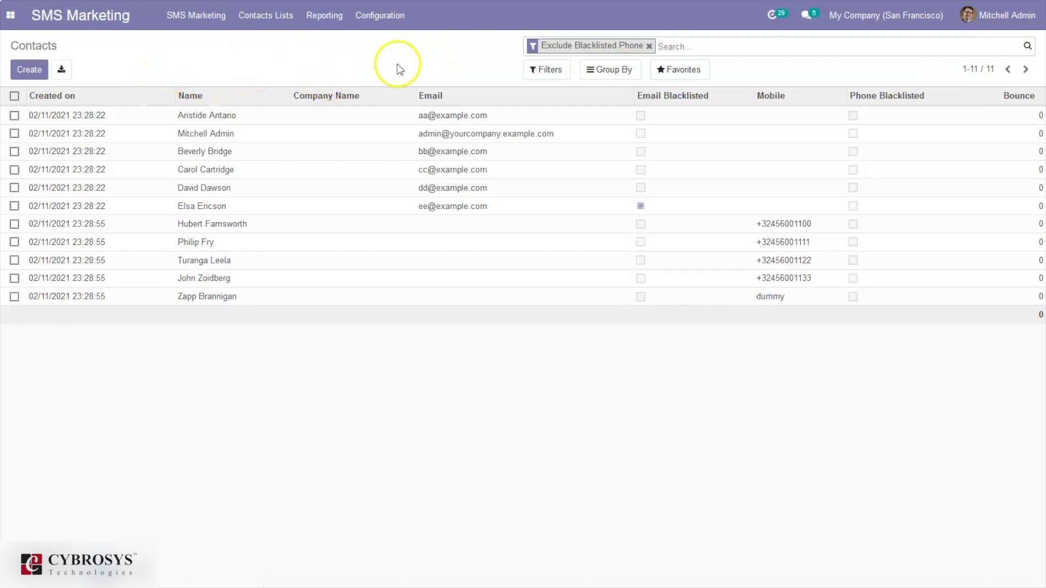
left_click(382, 25)
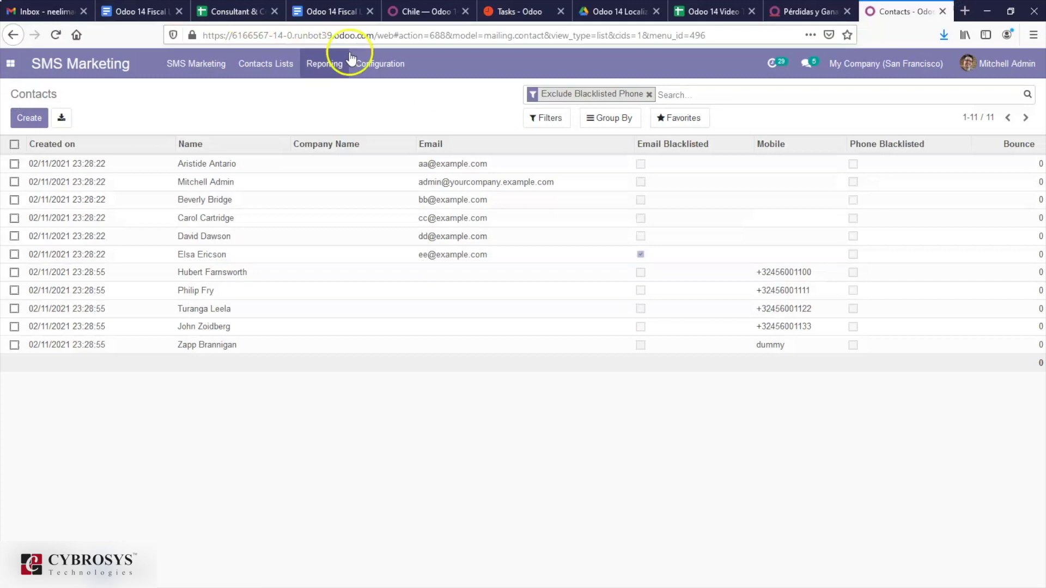
- Open Blacklisted Phone Numbers, start a new entry, then return to the empty list
left_click(380, 15)
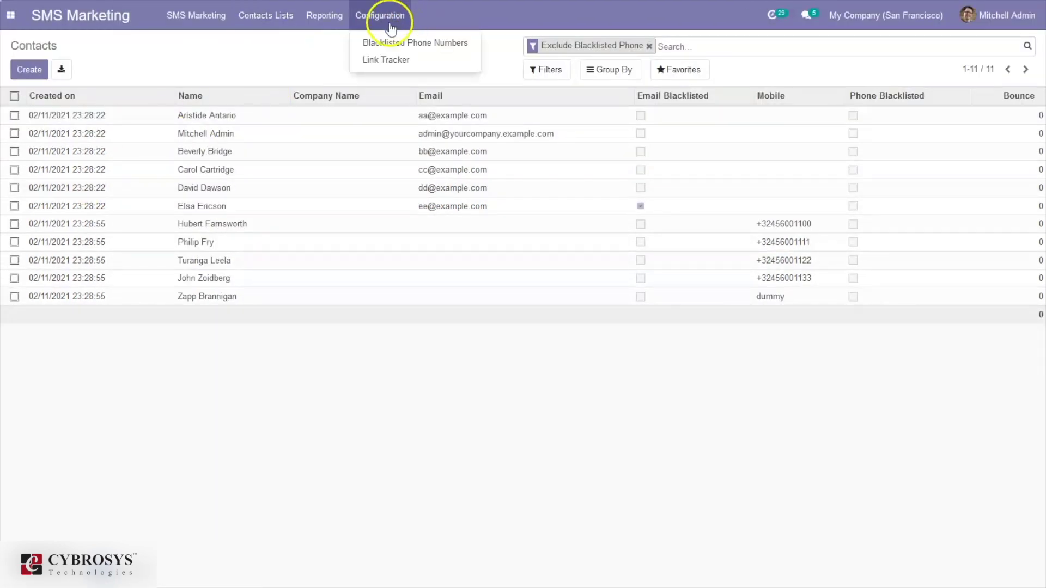
left_click(389, 41)
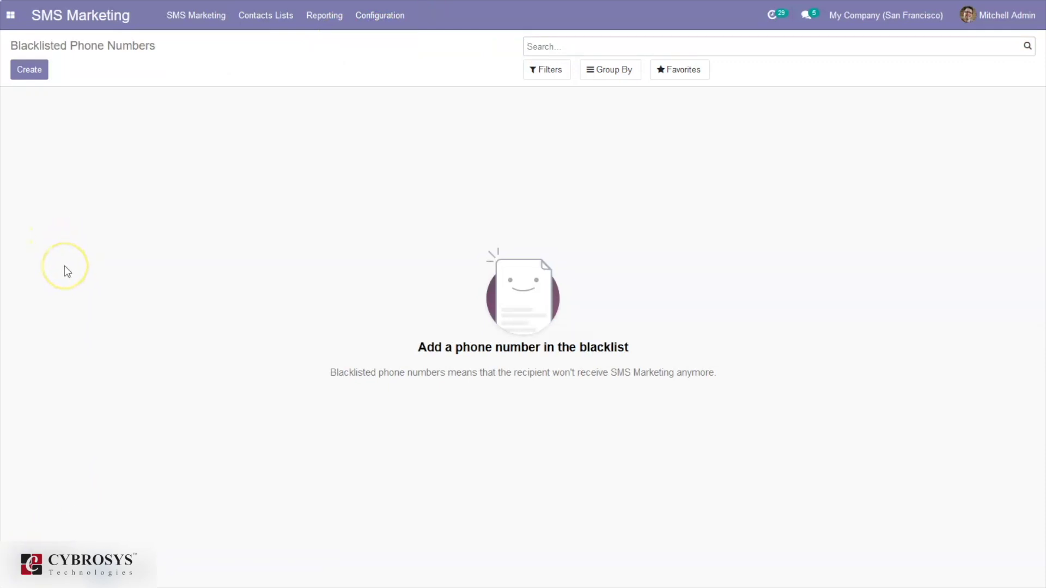
left_click(34, 76)
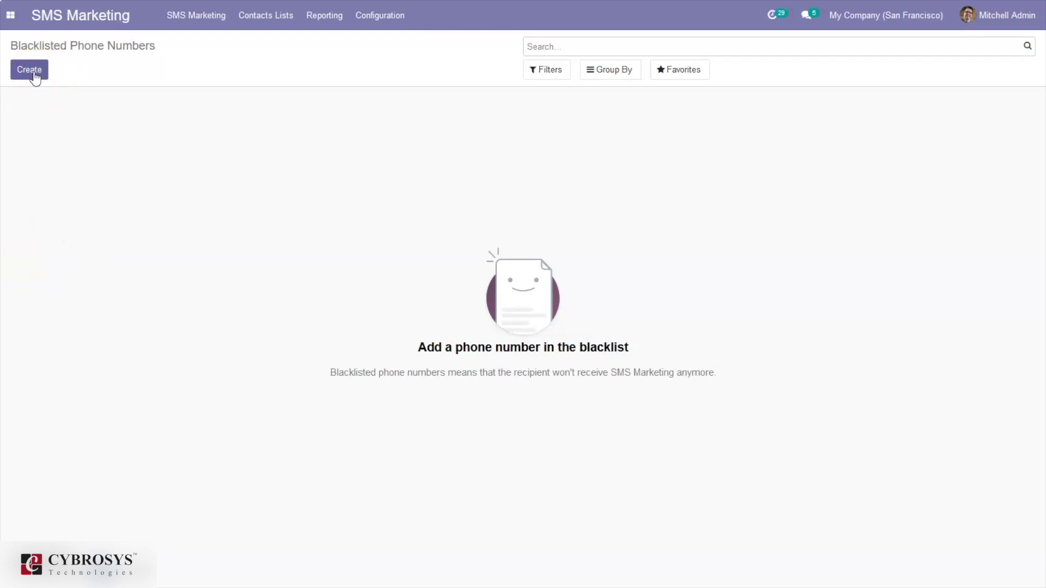
left_click(35, 77)
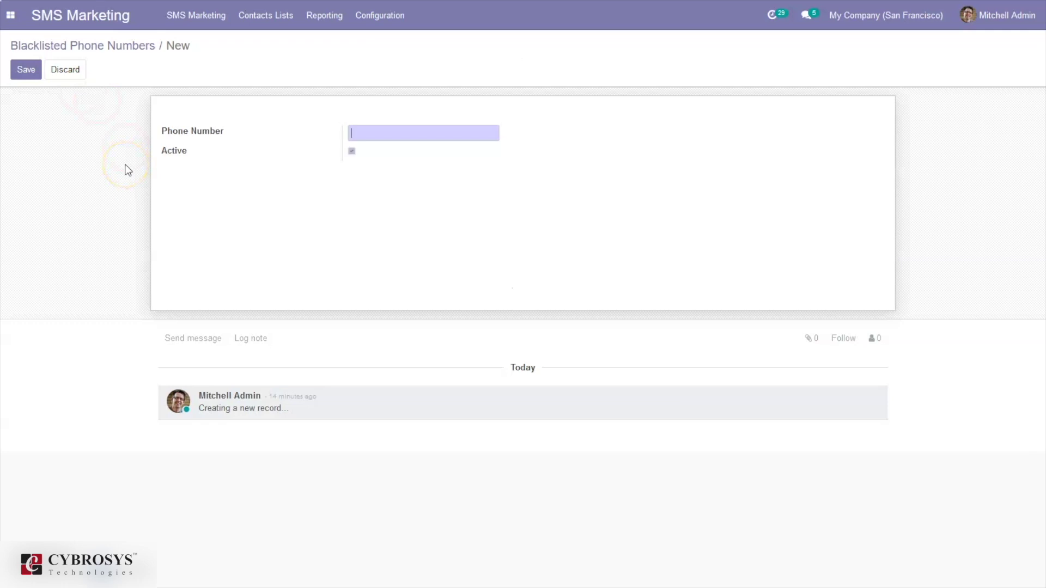
left_click(114, 49)
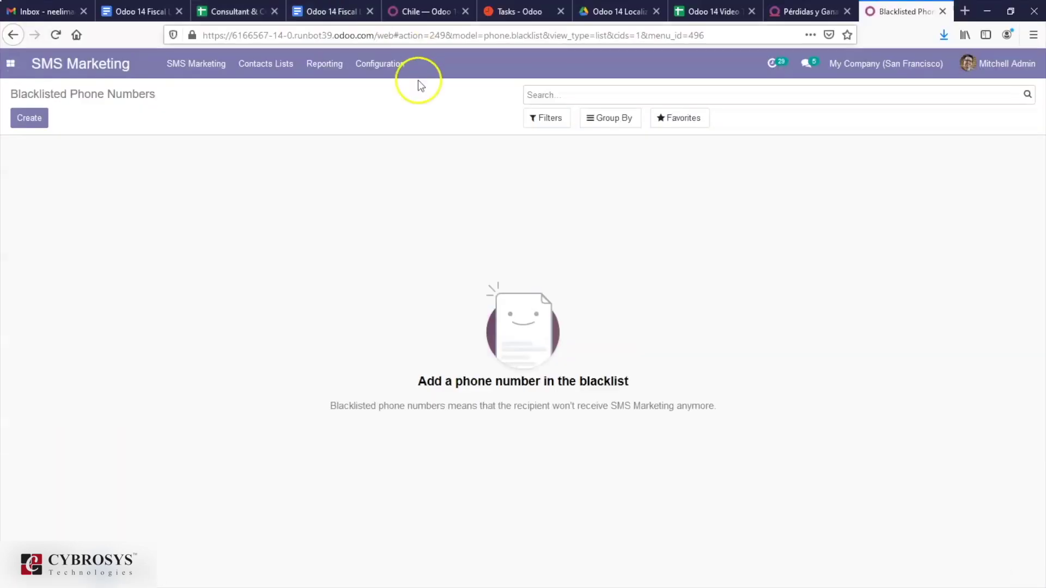
left_click(380, 64)
- Open the Link Tracker list and inspect the Example Domain link's details
left_click(393, 110)
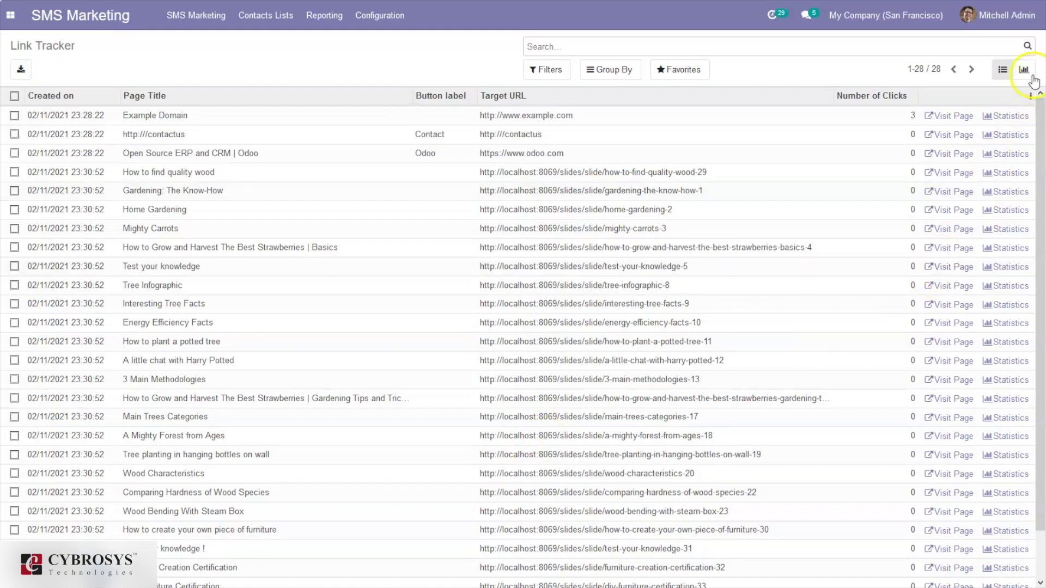
left_click(750, 124)
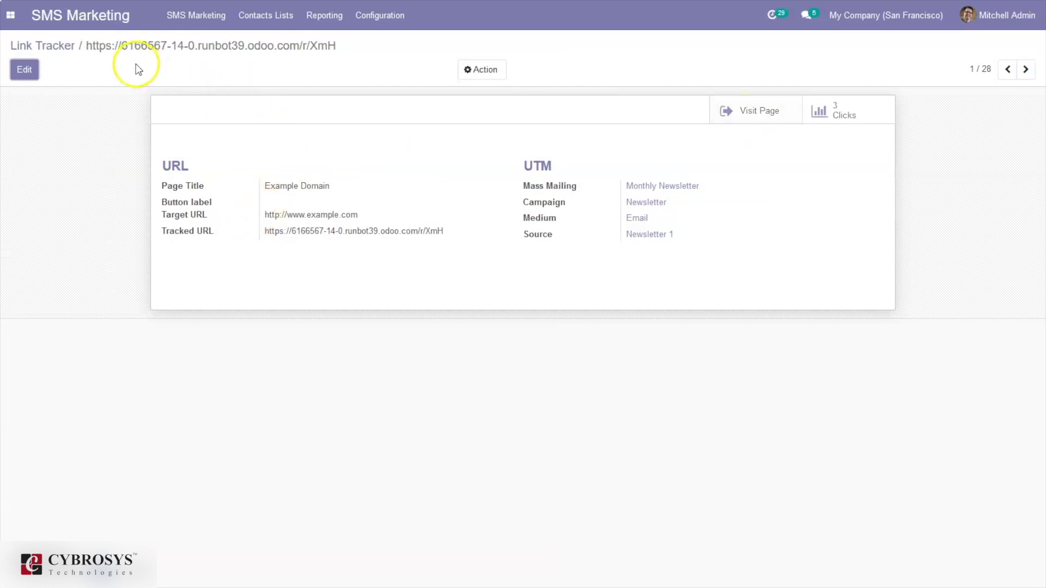
left_click(48, 47)
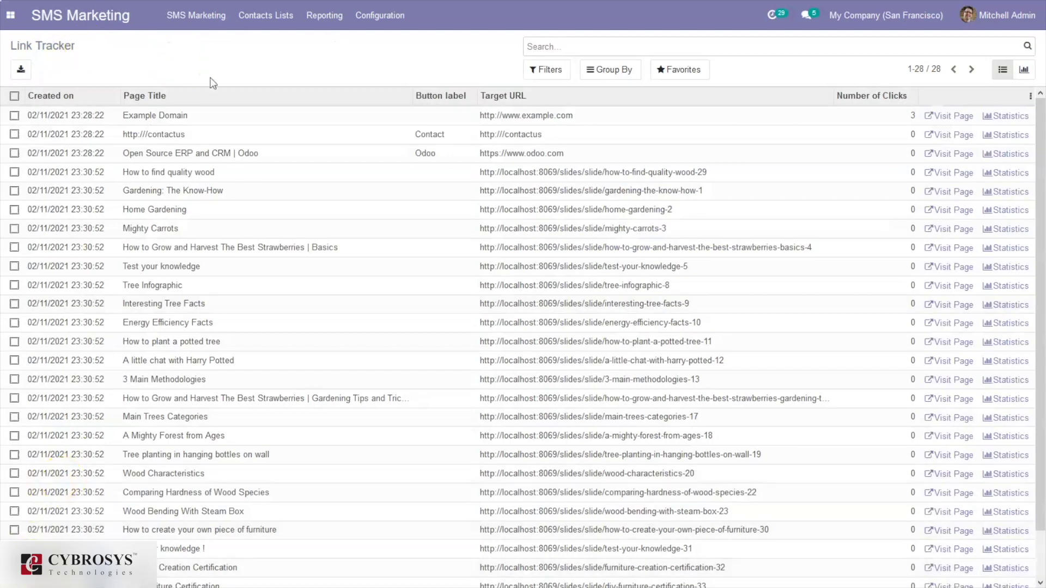
left_click(130, 72)
left_click(315, 16)
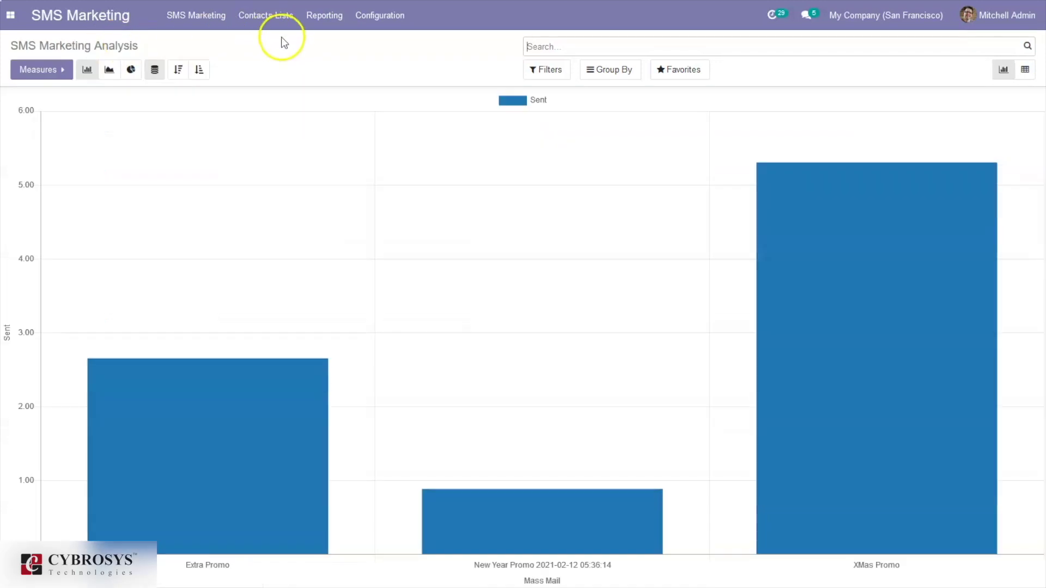
- Chart the SMS analysis by the Opened, Delivered, Bounced and Clicked measures in turn
left_click(67, 82)
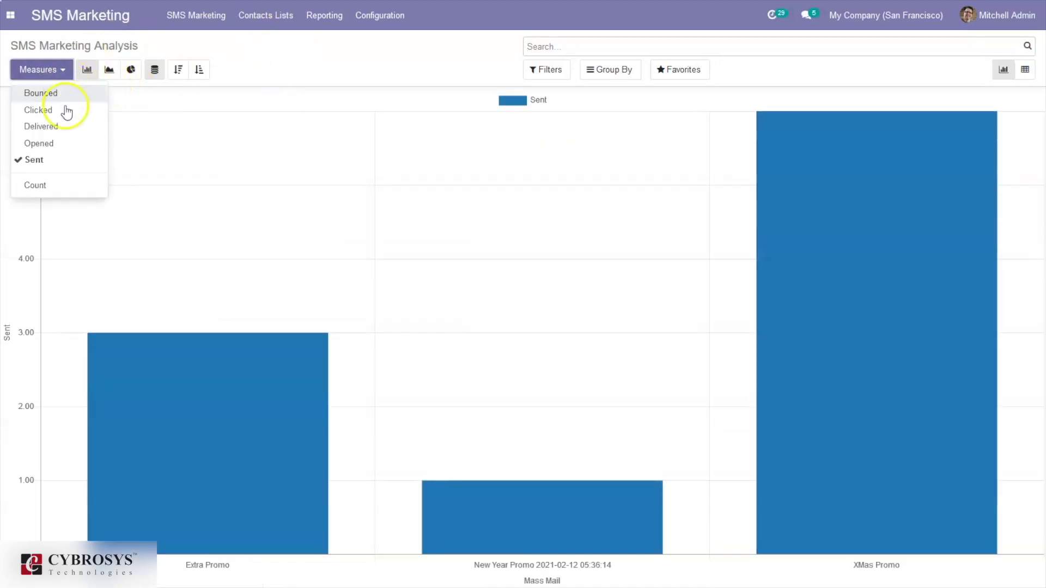
left_click(58, 144)
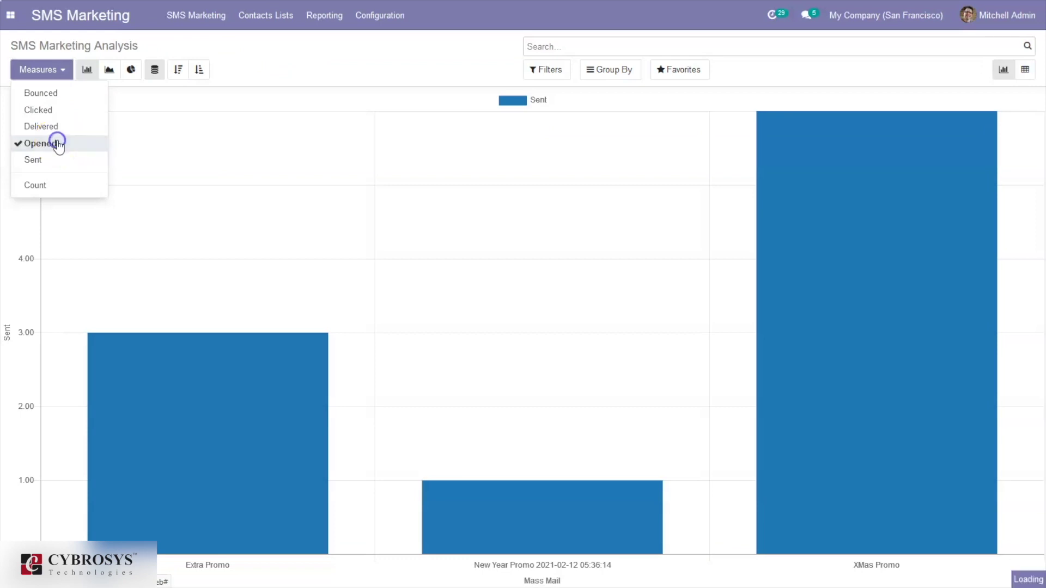
left_click(57, 128)
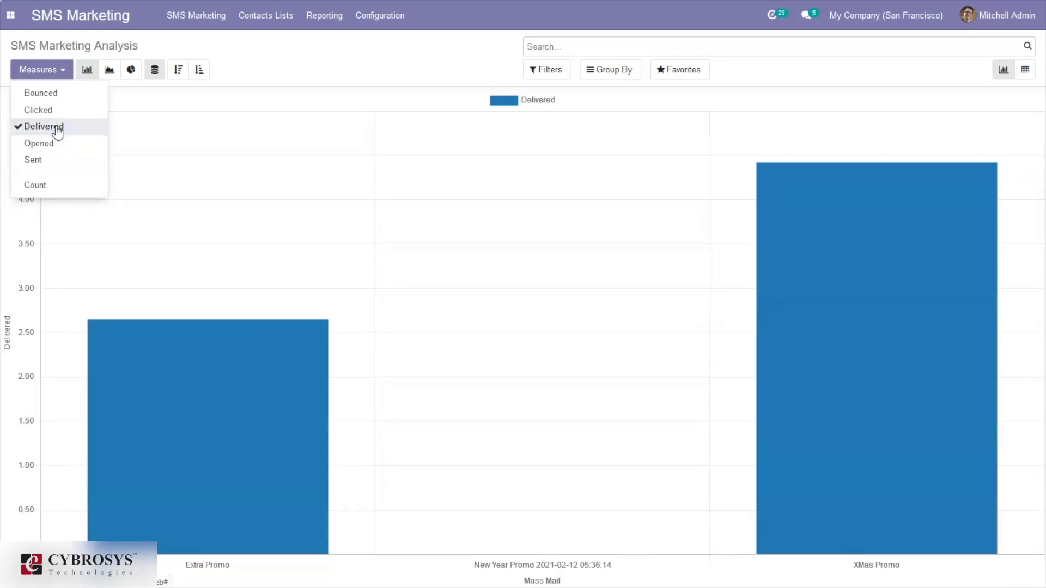
left_click(51, 96)
left_click(54, 109)
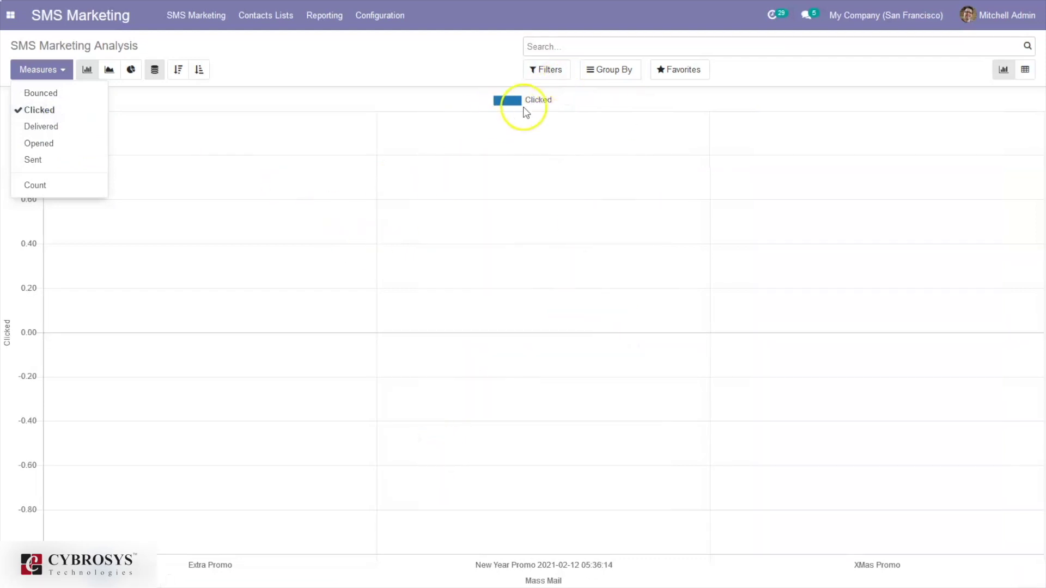
- Review the filter and grouping options, then show the analysis as a pivot table
left_click(553, 70)
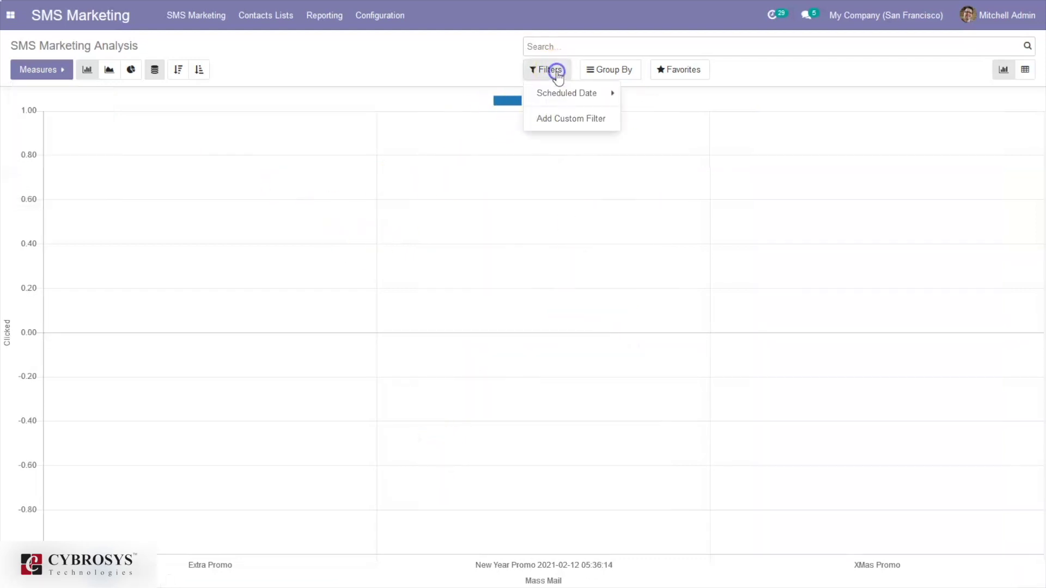
left_click(599, 73)
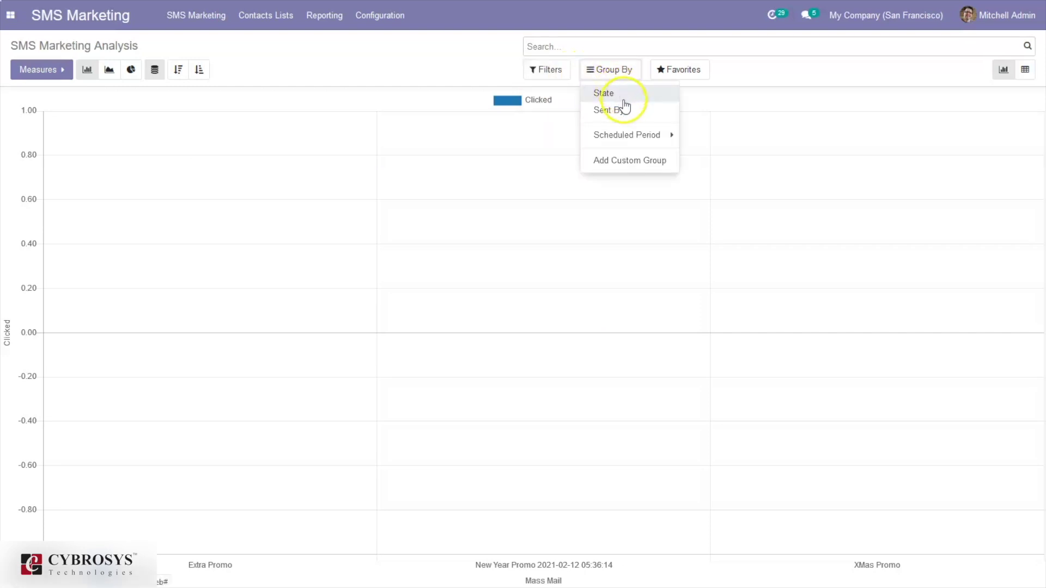
left_click(737, 79)
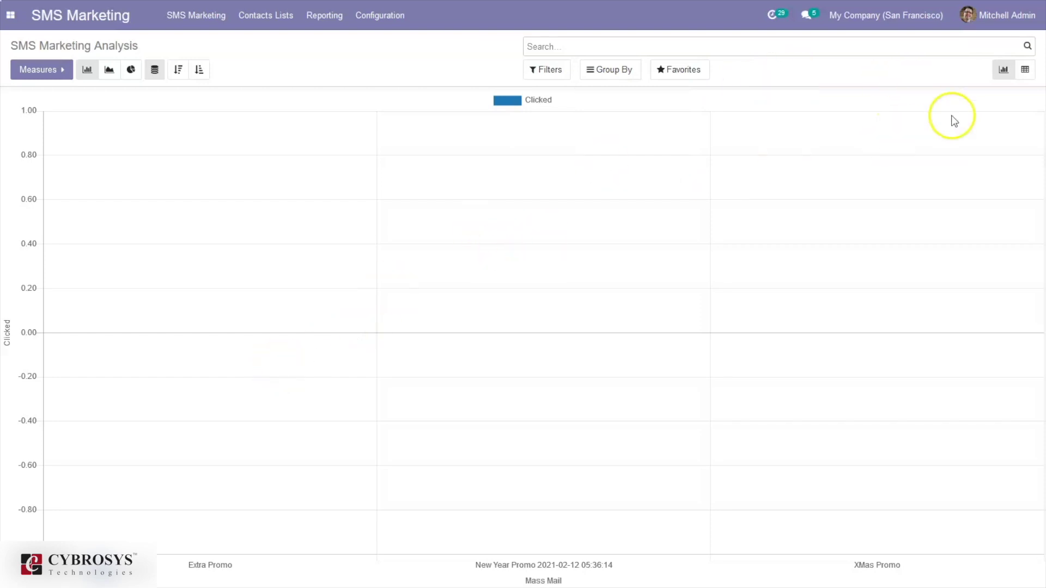
left_click(1024, 72)
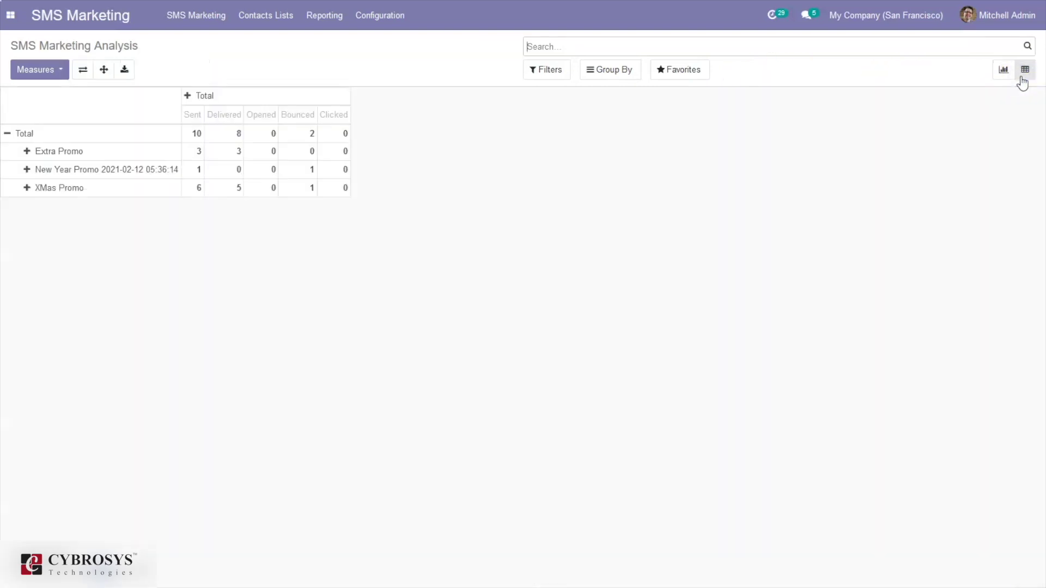